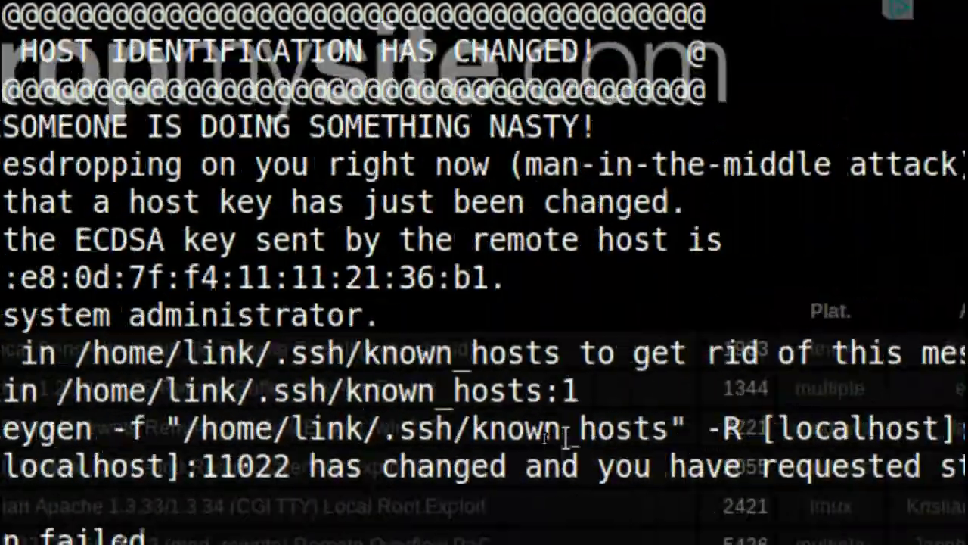
- Remove the offending localhost port 11022 host key by running the ssh-keygen command suggested in the warning
{"action": "left_click_drag", "start_coordinate": [59, 433], "coordinate": [597, 433]}
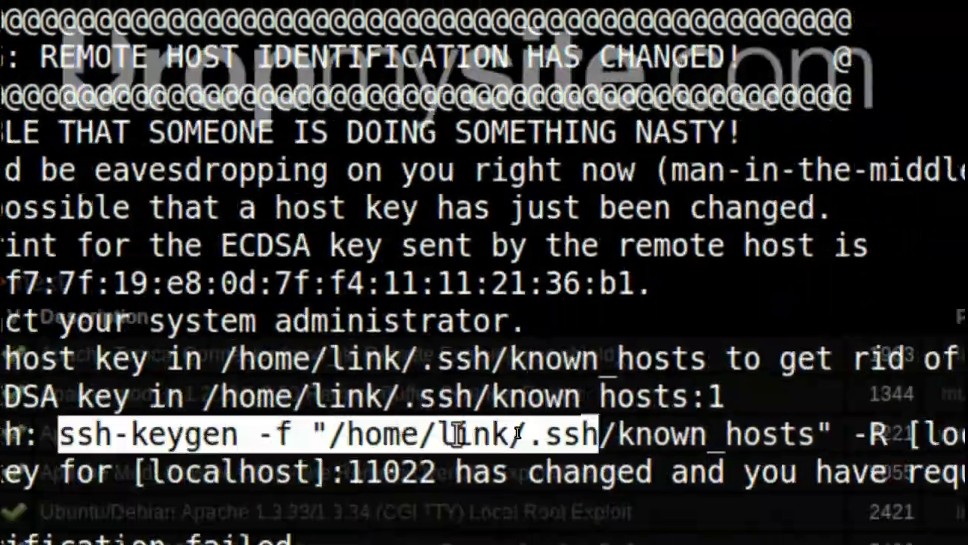
{"action": "left_click_drag", "start_coordinate": [517, 432], "coordinate": [967, 433]}
{"action": "middle_click", "coordinate": [575, 541]}
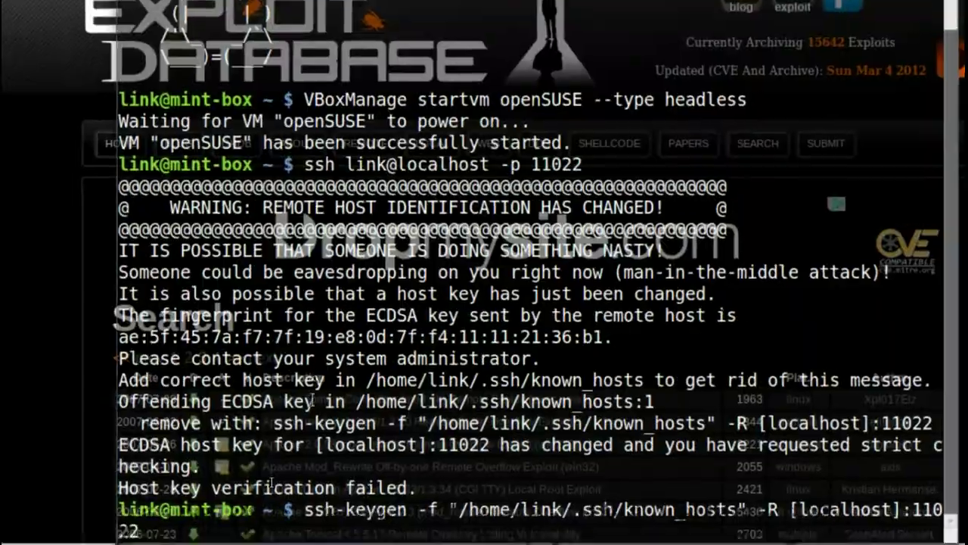
{"action": "key", "text": "Return"}
- Reconnect over SSH to localhost on port 11022 and accept the host's ECDSA key with yes
{"action": "key", "text": "Up"}
{"action": "key", "text": "Up"}
{"action": "key", "text": "Return"}
{"action": "type", "text": "yes"}
{"action": "key", "text": "Return"}
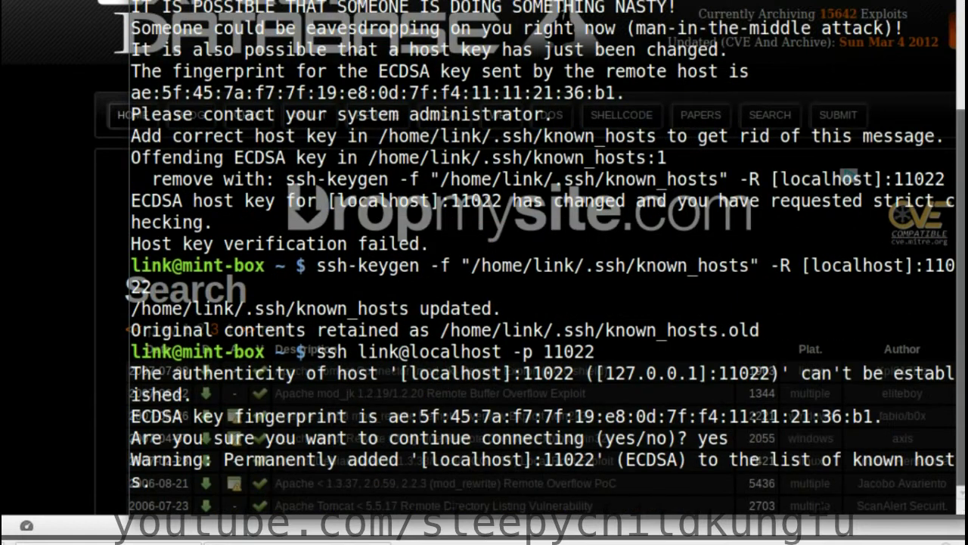
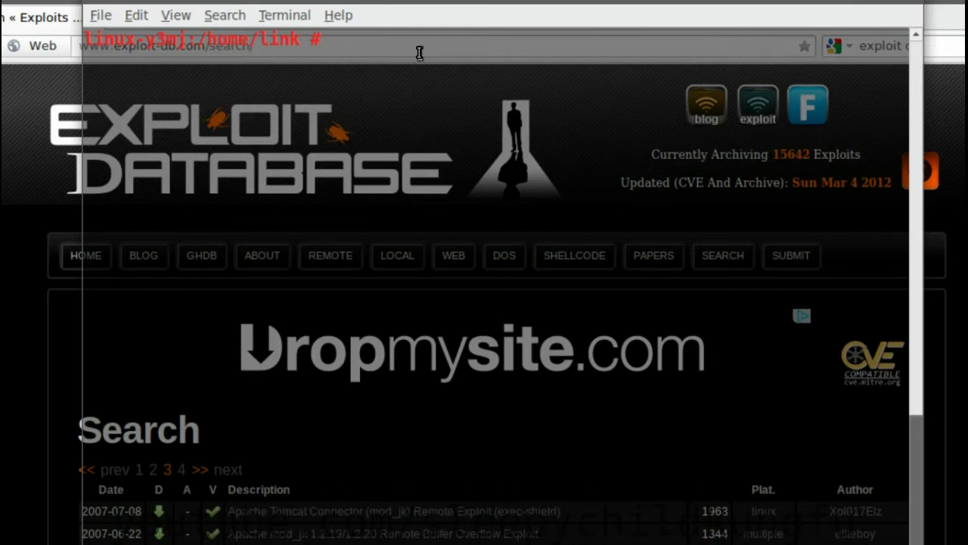
- Run yast2 online_update_configuration from the root shell
{"action": "type", "text": "yast"}
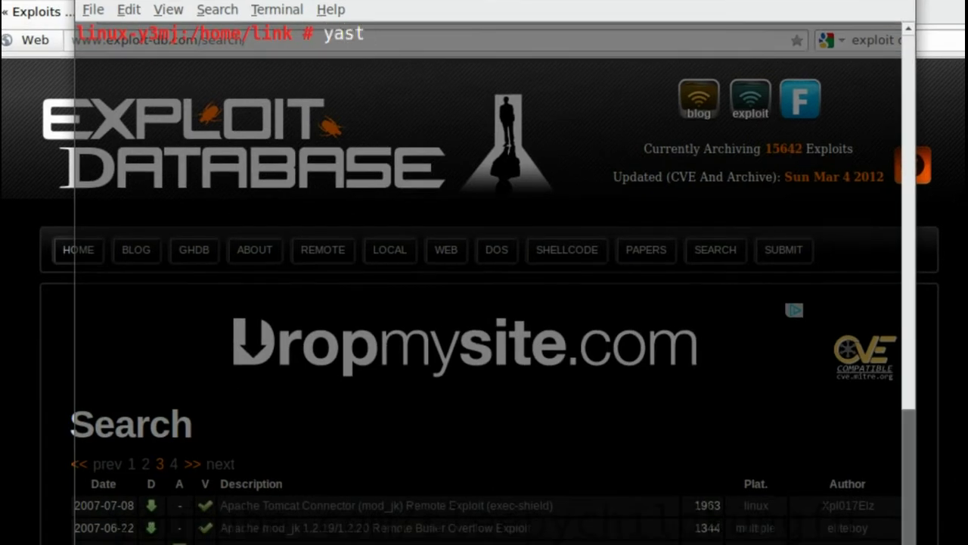
{"action": "type", "text": "2 online_"}
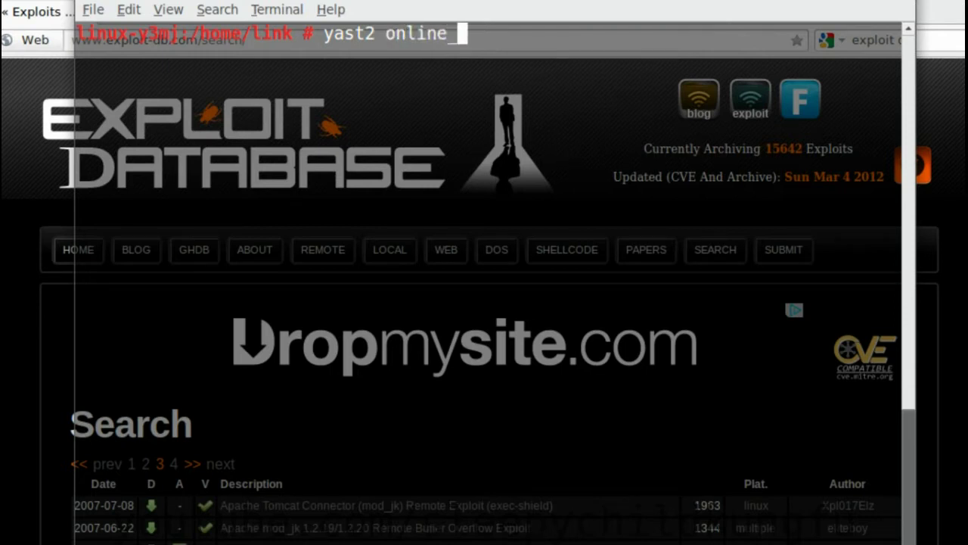
{"action": "type", "text": "up"}
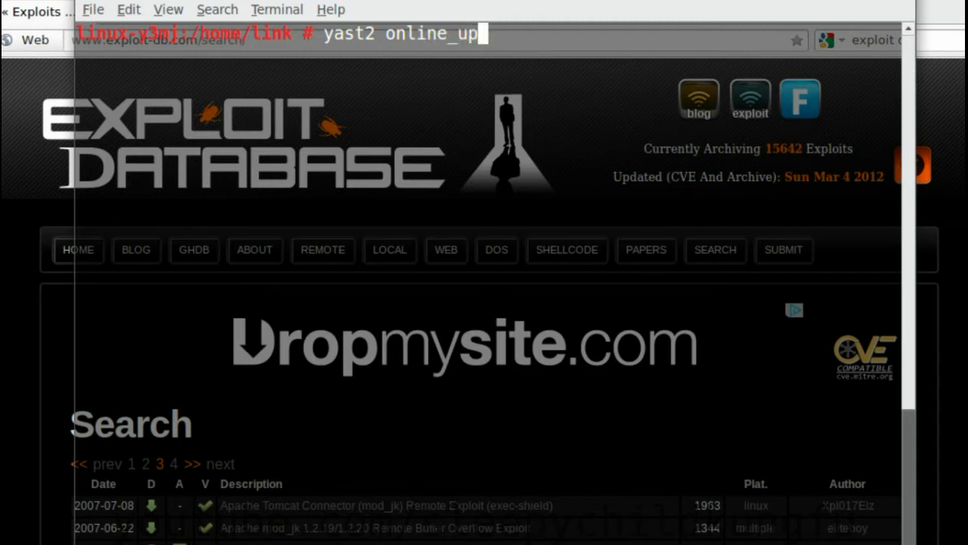
{"action": "key", "text": "Tab"}
{"action": "key", "text": "Tab"}
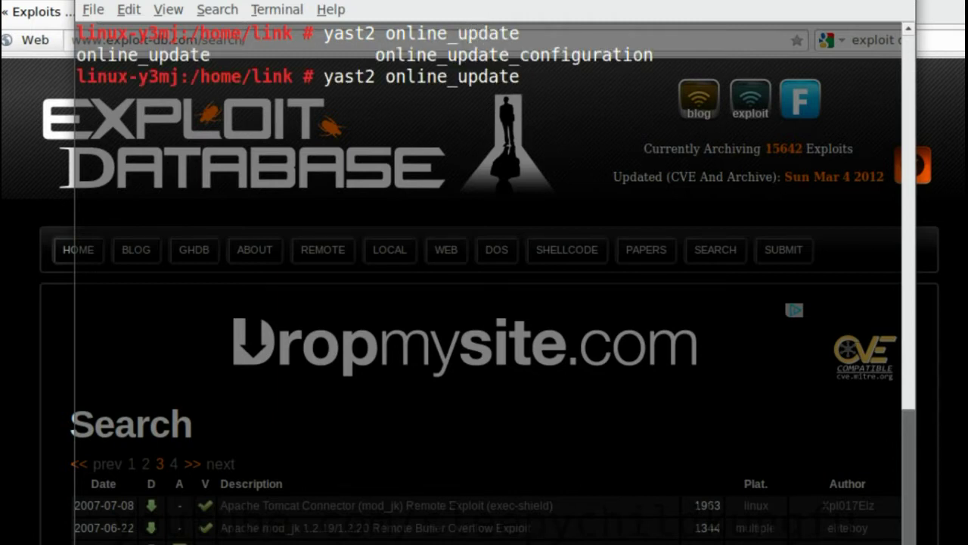
{"action": "type", "text": "_conf"}
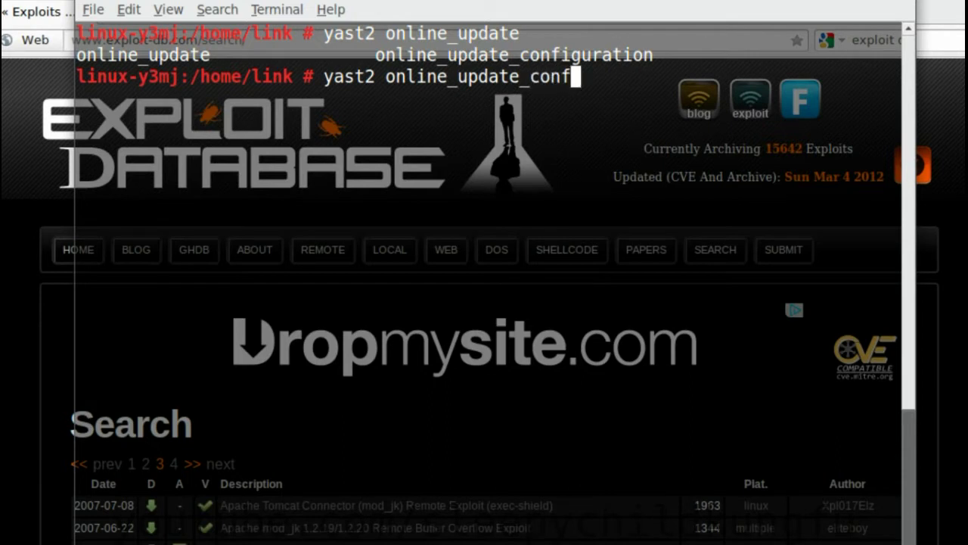
{"action": "key", "text": "Tab"}
{"action": "key", "text": "Return"}
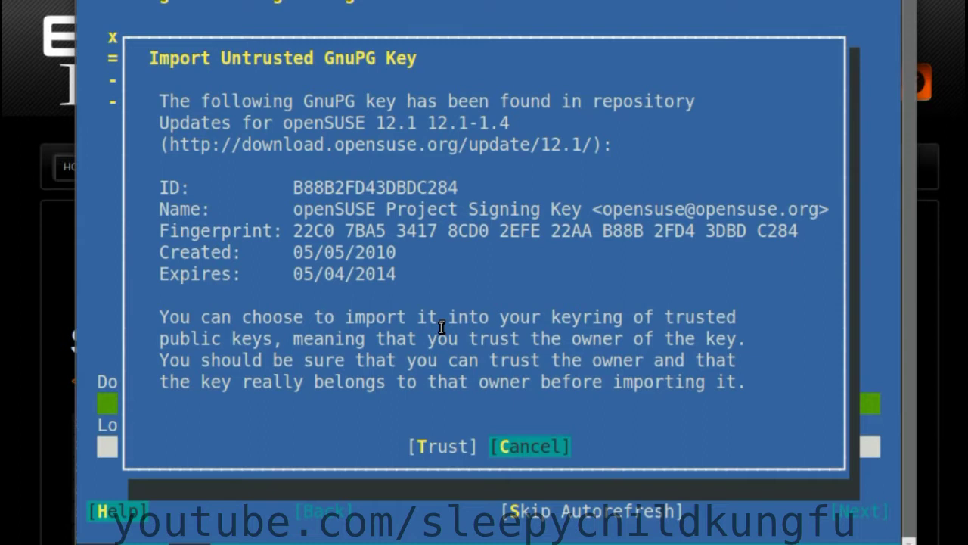
- Trust the openSUSE Project Signing Key for the openSUSE 12.1 update repository
{"action": "key", "text": "alt+v"}
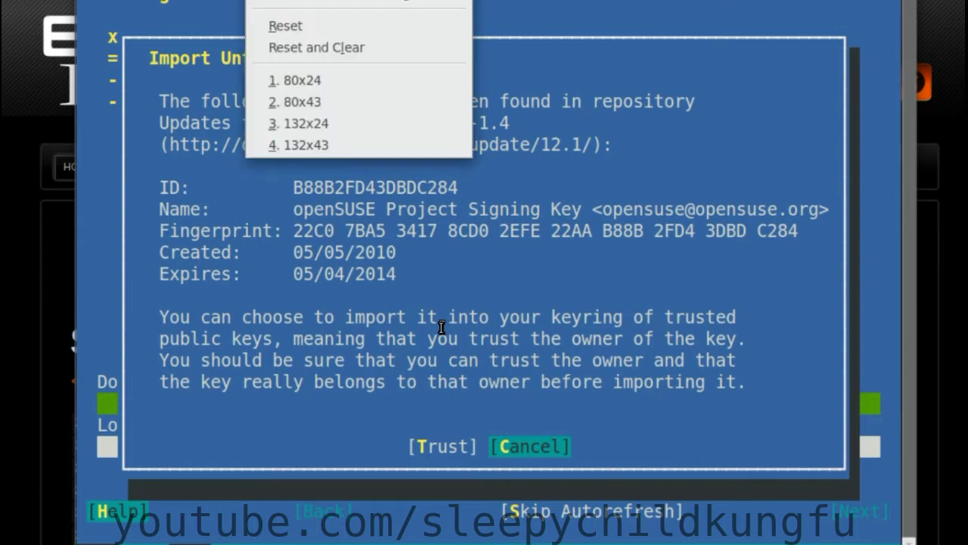
{"action": "key", "text": "Escape"}
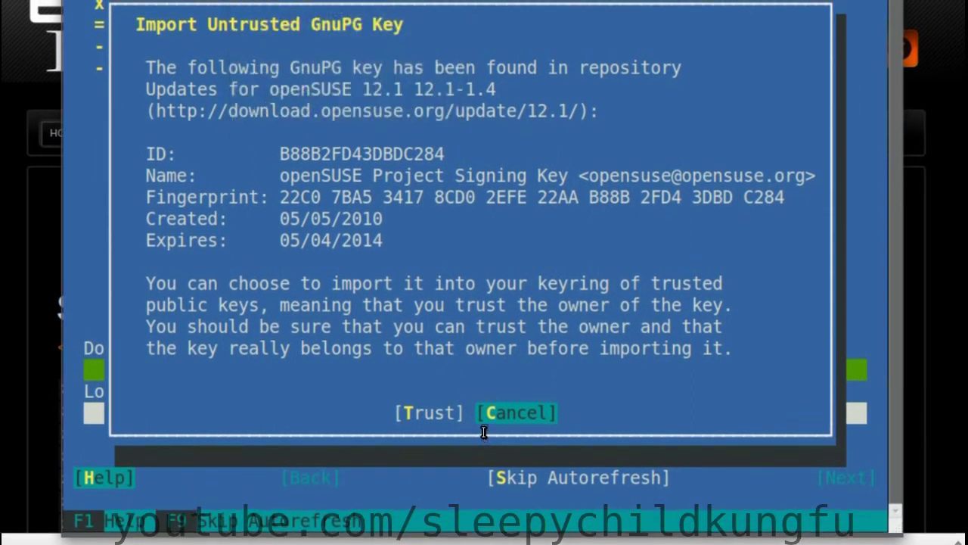
{"action": "left_click", "coordinate": [437, 417]}
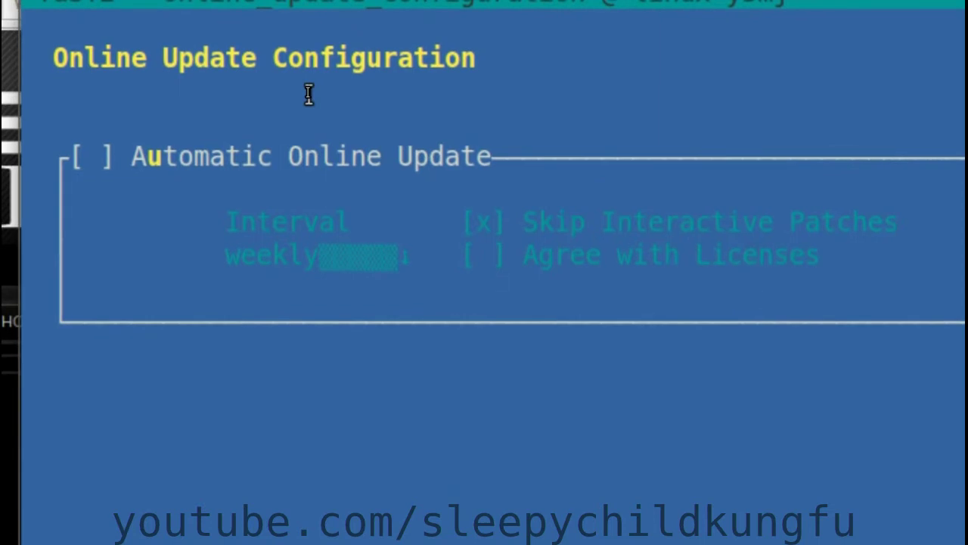
- Enable Automatic Online Update with a weekly interval and turn on Agree with Licenses
{"action": "key", "text": "alt+u"}
{"action": "key", "text": "alt+i"}
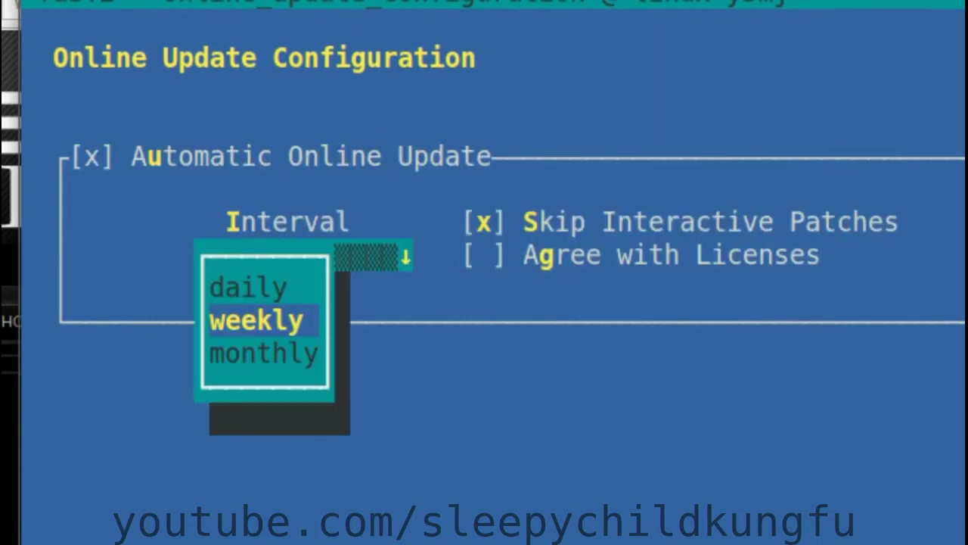
{"action": "key", "text": "Down"}
{"action": "key", "text": "Up"}
{"action": "key", "text": "Return"}
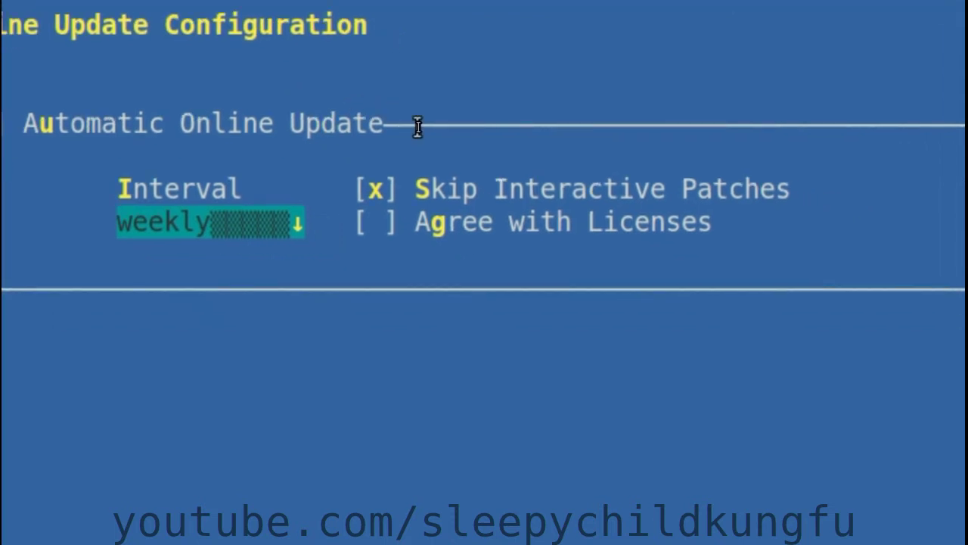
{"action": "key", "text": "alt+g"}
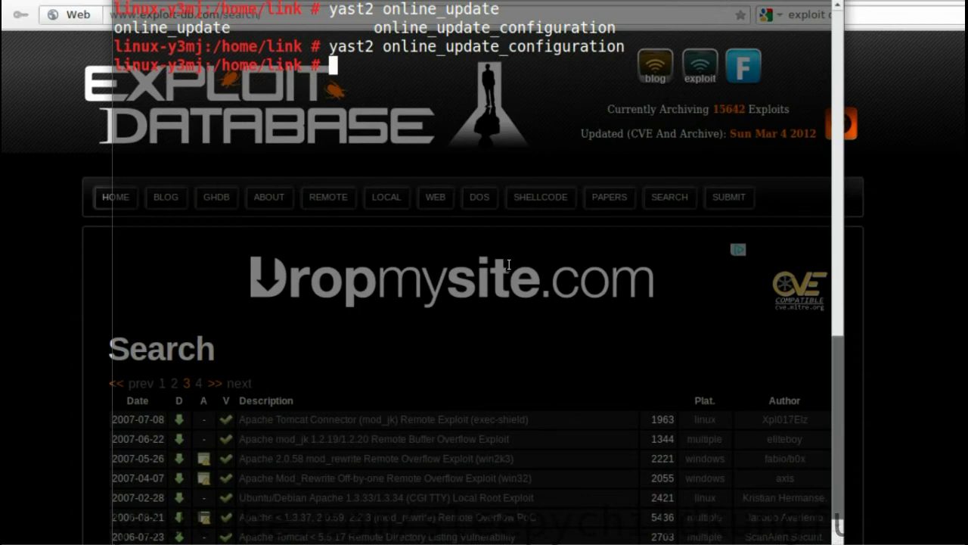
- Reopen the online update configuration to check the saved automatic update settings, and close it with OK
{"action": "key", "text": "Up"}
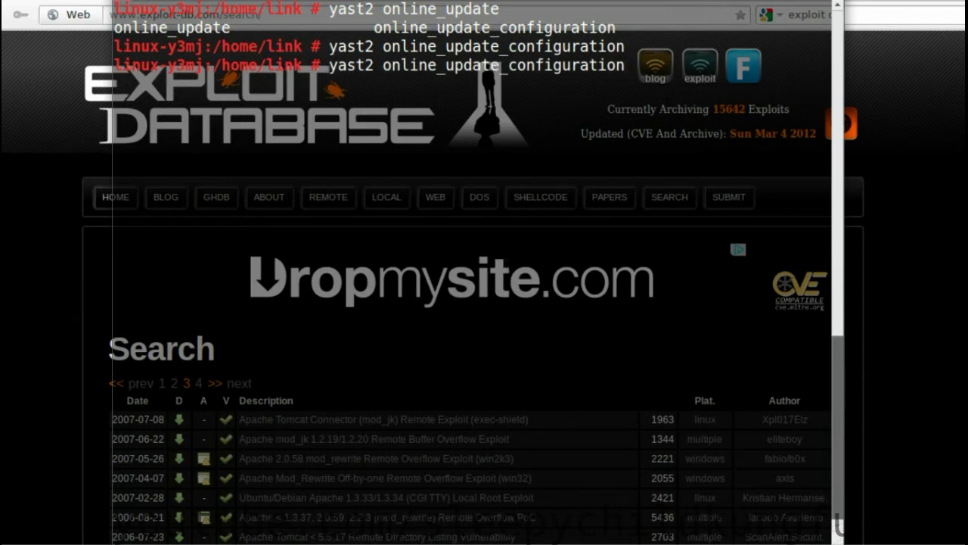
{"action": "key", "text": "Return"}
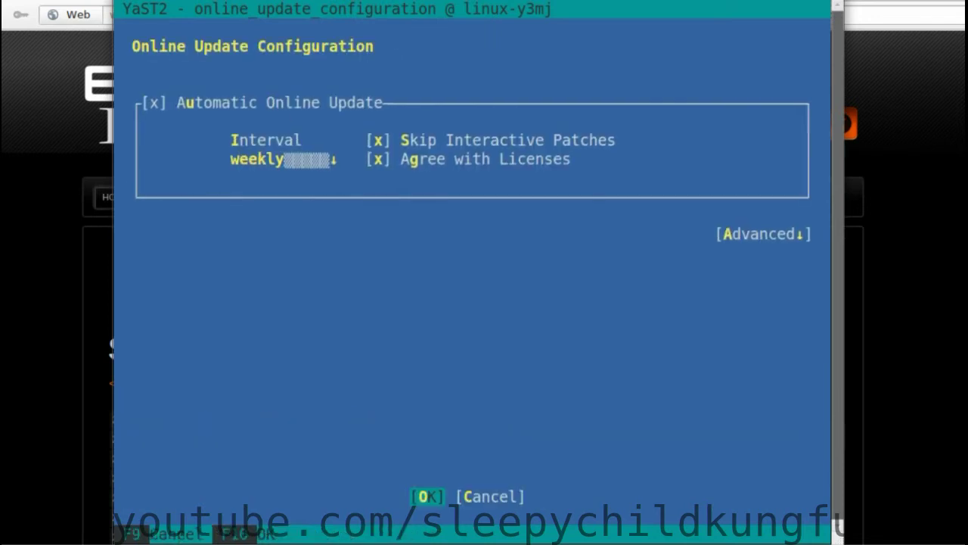
{"action": "key", "text": "Return"}
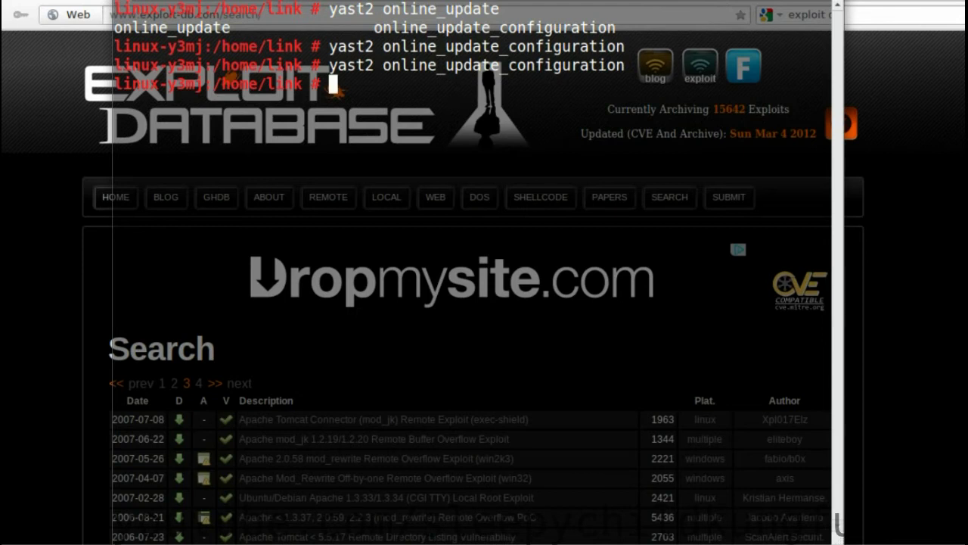
- Run yast2 online_update by shortening the previous configuration command
{"action": "key", "text": "Up"}
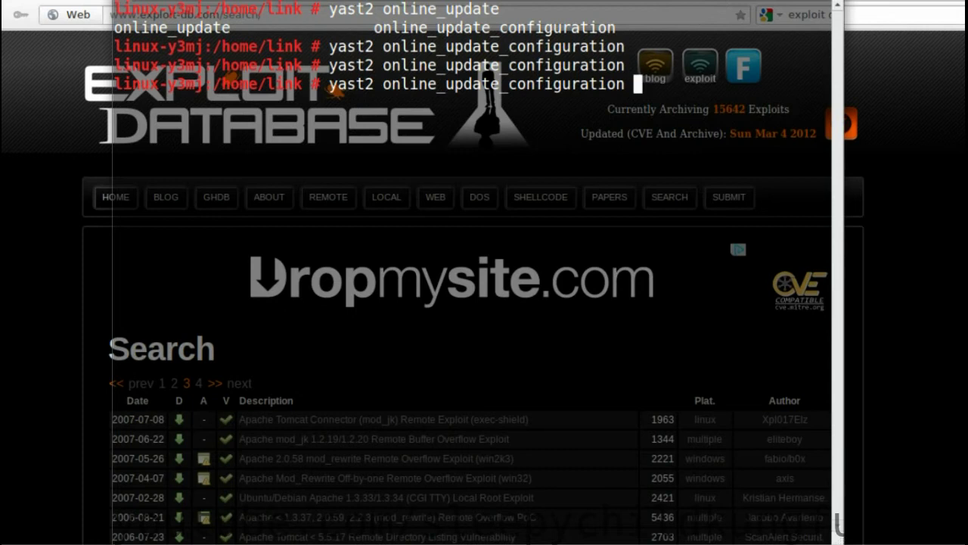
{"action": "key", "text": "BackSpace"}
{"action": "key", "text": "BackSpace"}
{"action": "key", "text": "BackSpace"}
{"action": "key", "text": "BackSpace"}
{"action": "key", "text": "BackSpace"}
{"action": "key", "text": "BackSpace"}
{"action": "key", "text": "BackSpace"}
{"action": "key", "text": "BackSpace"}
{"action": "key", "text": "BackSpace"}
{"action": "key", "text": "BackSpace"}
{"action": "key", "text": "BackSpace"}
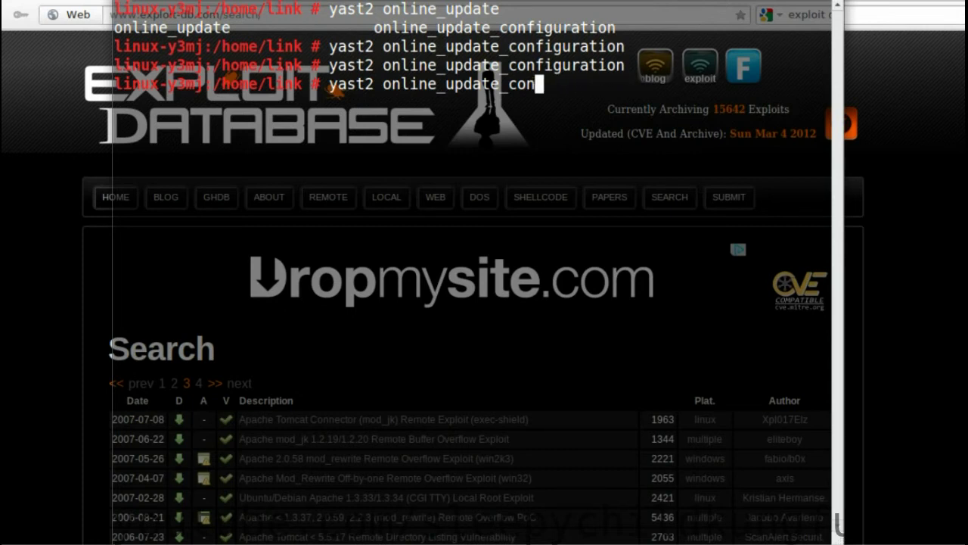
{"action": "key", "text": "BackSpace"}
{"action": "key", "text": "BackSpace"}
{"action": "key", "text": "BackSpace"}
{"action": "key", "text": "BackSpace"}
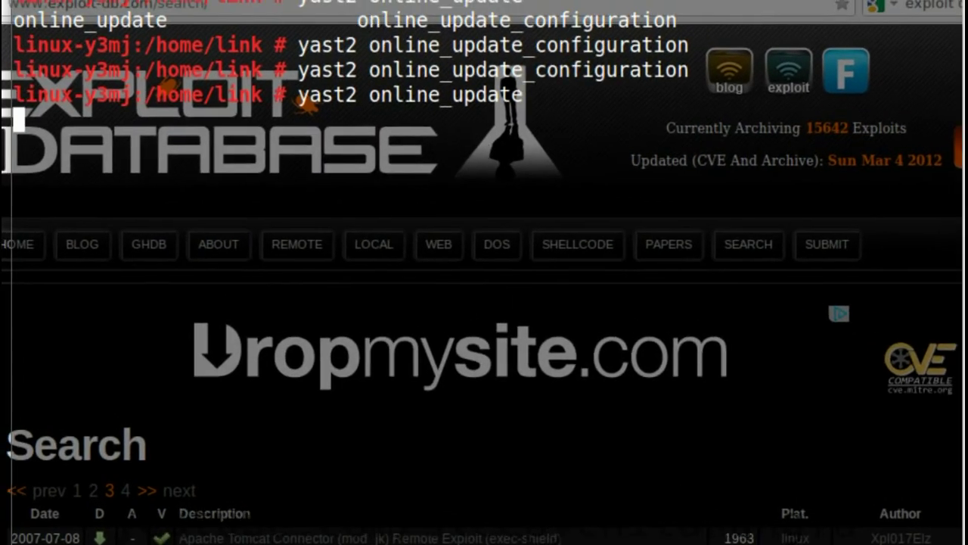
{"action": "key", "text": "Return"}
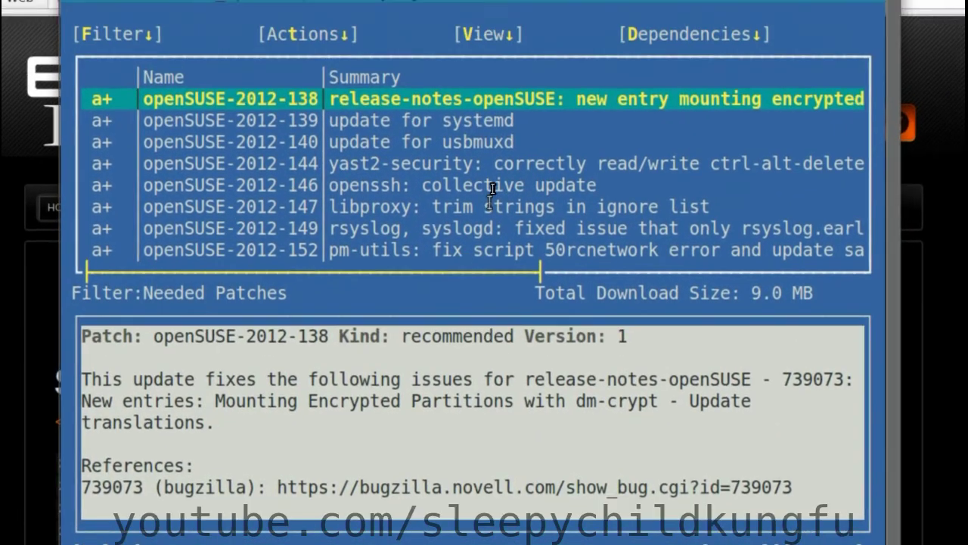
- Go through the list of needed patches and accept them for installation
{"action": "key", "text": "Down"}
{"action": "key", "text": "Down"}
{"action": "key", "text": "Down"}
{"action": "key", "text": "Down"}
{"action": "key", "text": "Down"}
{"action": "key", "text": "Down"}
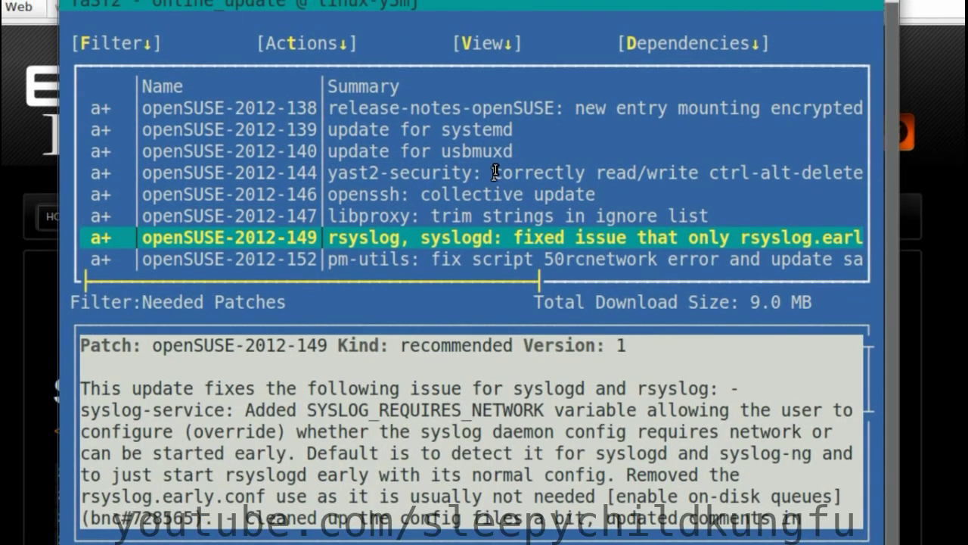
{"action": "key", "text": "Home"}
{"action": "key", "text": "End"}
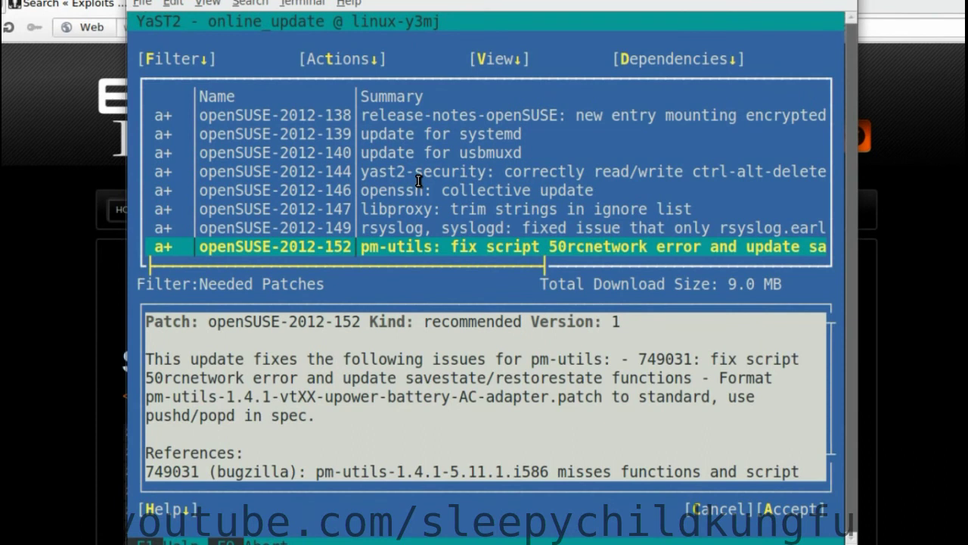
{"action": "key", "text": "alt+a"}
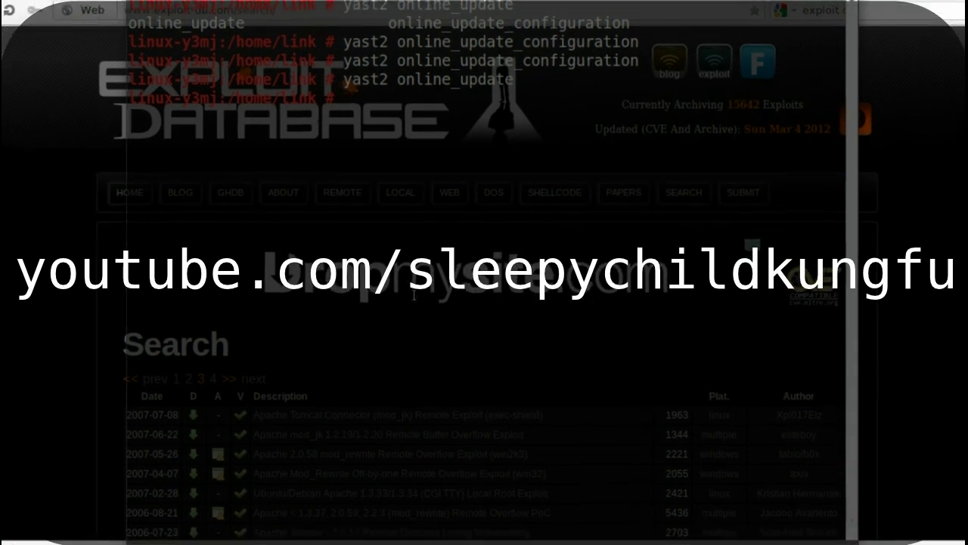
{"action": "type", "text": "restart"}
{"action": "key", "text": "BackSpace"}
{"action": "key", "text": "BackSpace"}
{"action": "key", "text": "BackSpace"}
{"action": "key", "text": "BackSpace"}
{"action": "key", "text": "BackSpace"}
{"action": "key", "text": "BackSpace"}
{"action": "key", "text": "BackSpace"}
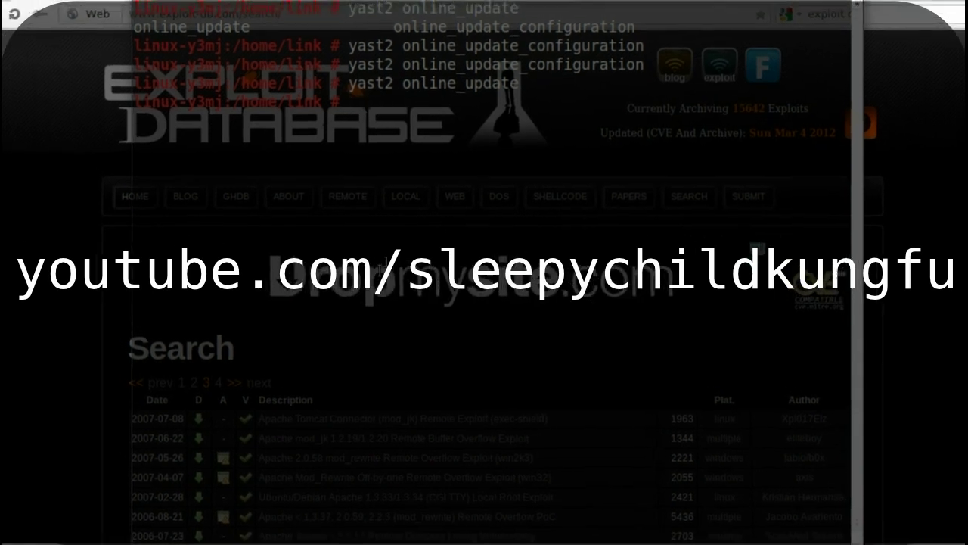
- Shut down the openSUSE machine with shutdown now and close the web browser window
{"action": "type", "text": "shutdown now"}
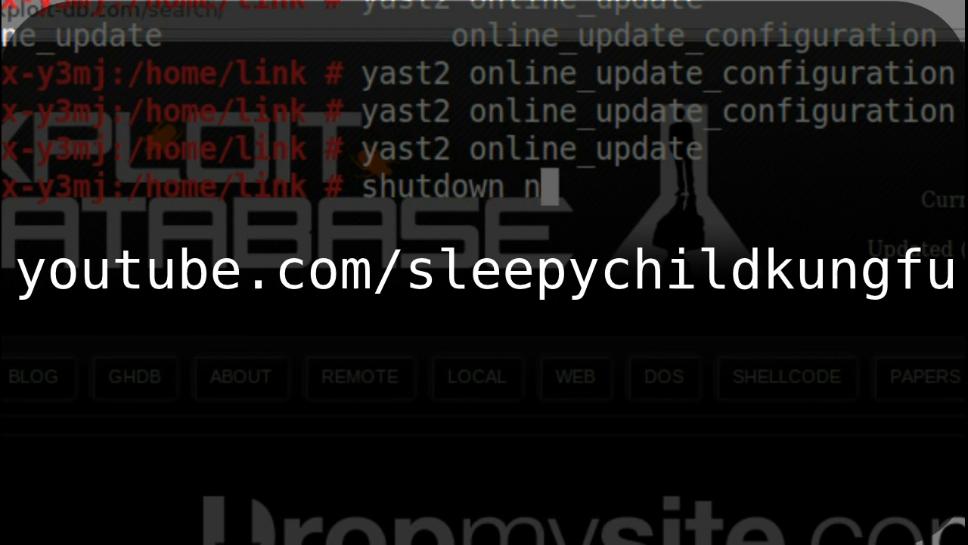
{"action": "key", "text": "Return"}
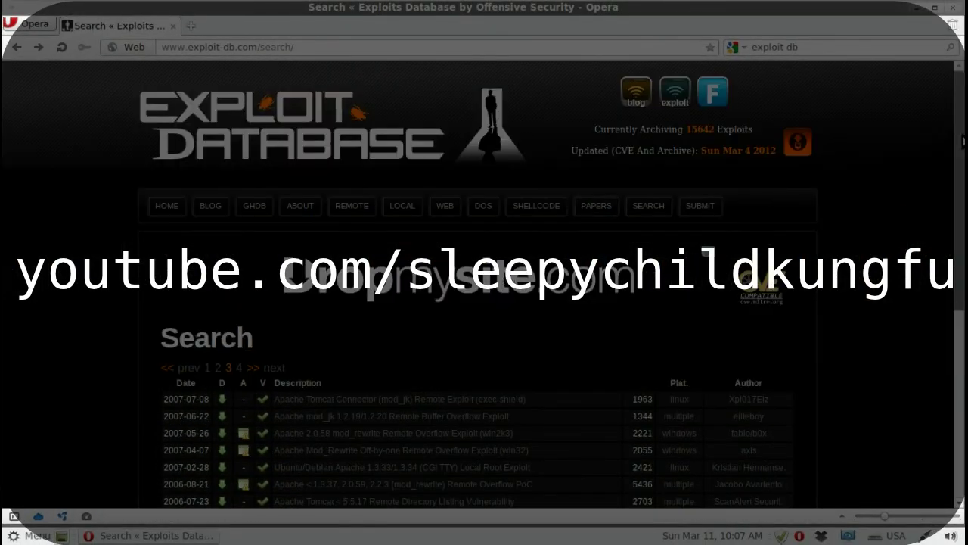
{"action": "left_click", "coordinate": [951, 7]}
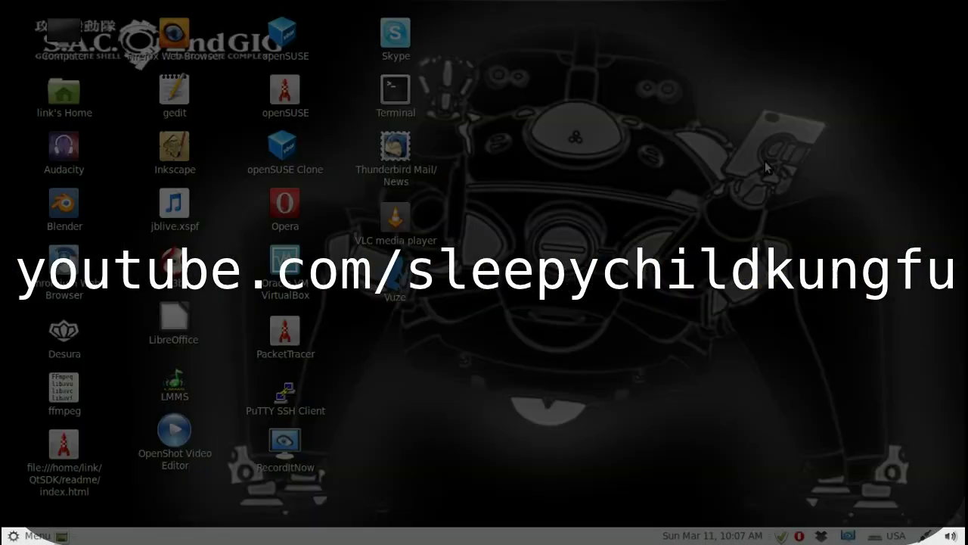